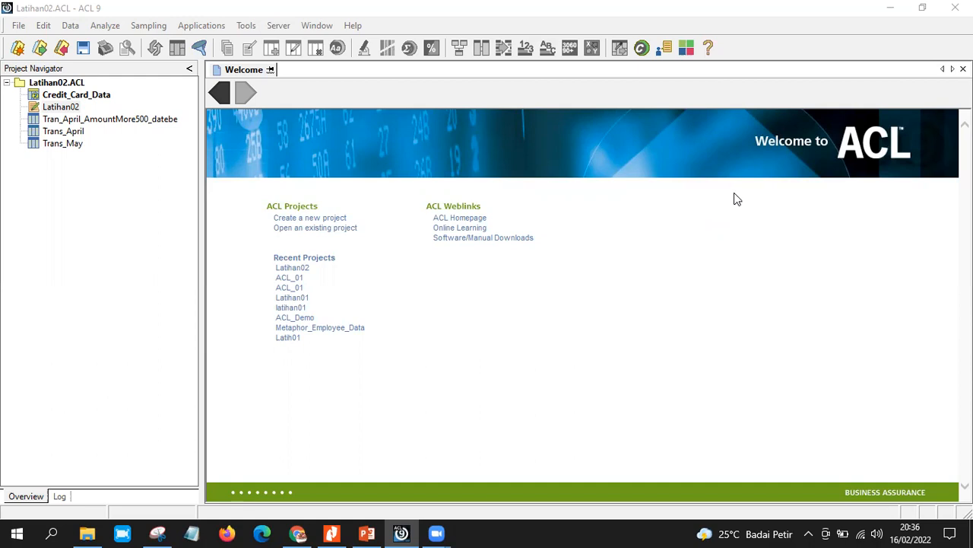
Step: Compare the fields and records of the Credit_Card_Data, Trans_April and Trans_May tables
double_click(76, 96)
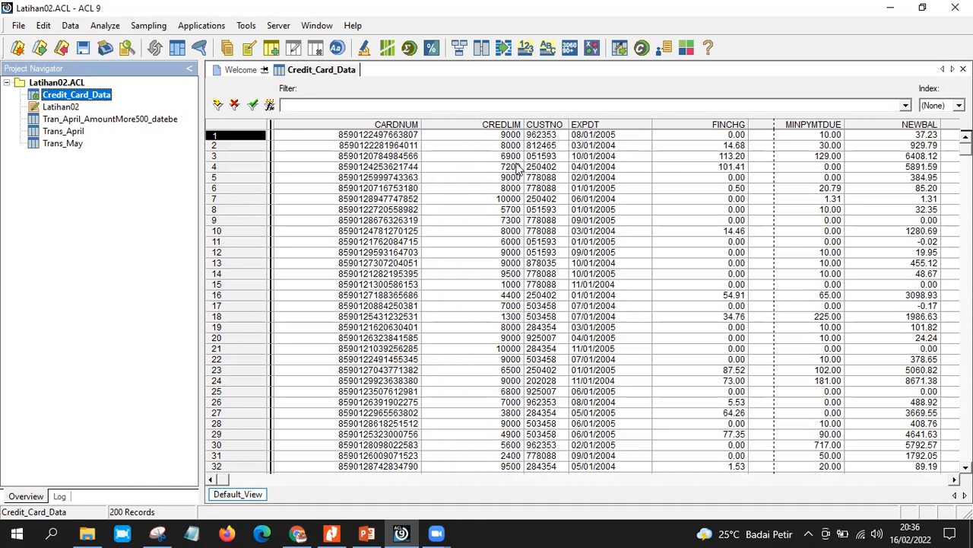
double_click(76, 134)
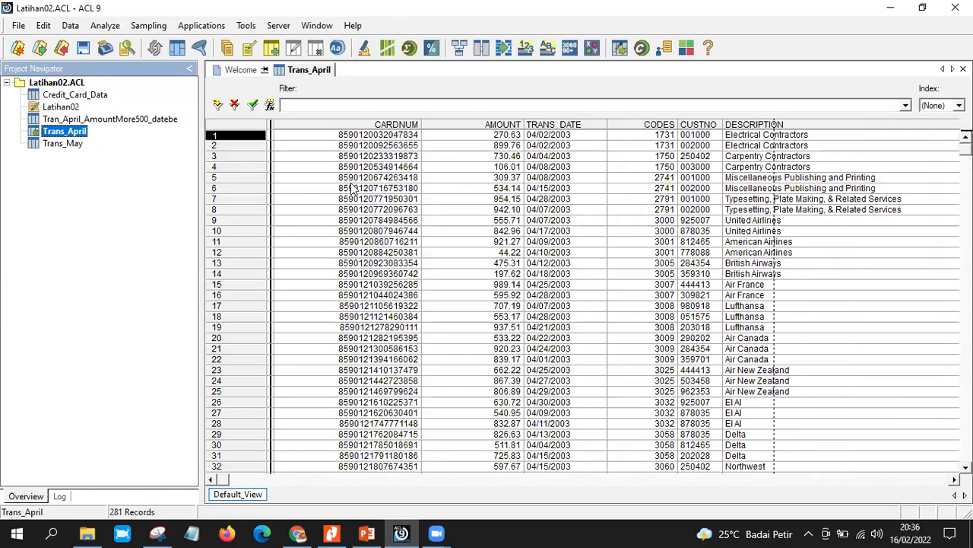
double_click(55, 143)
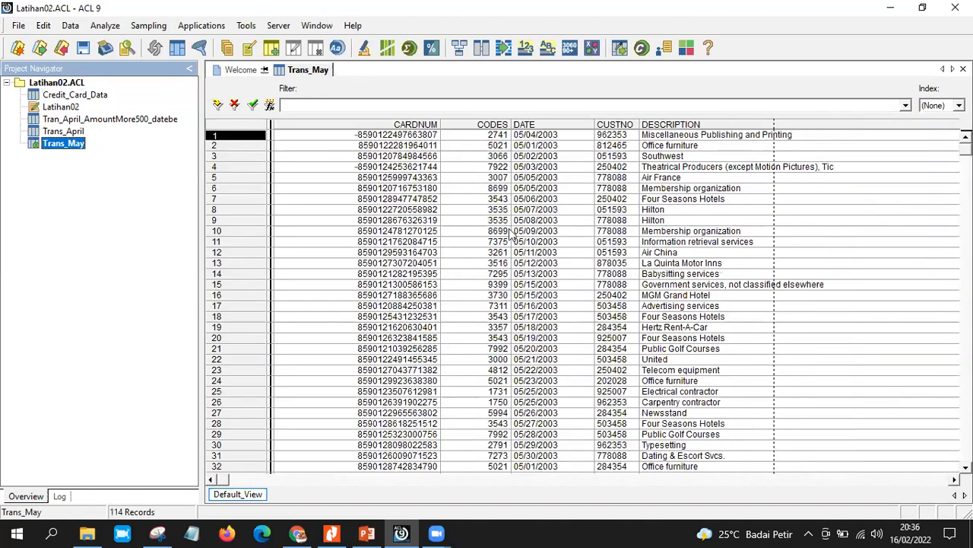
double_click(54, 133)
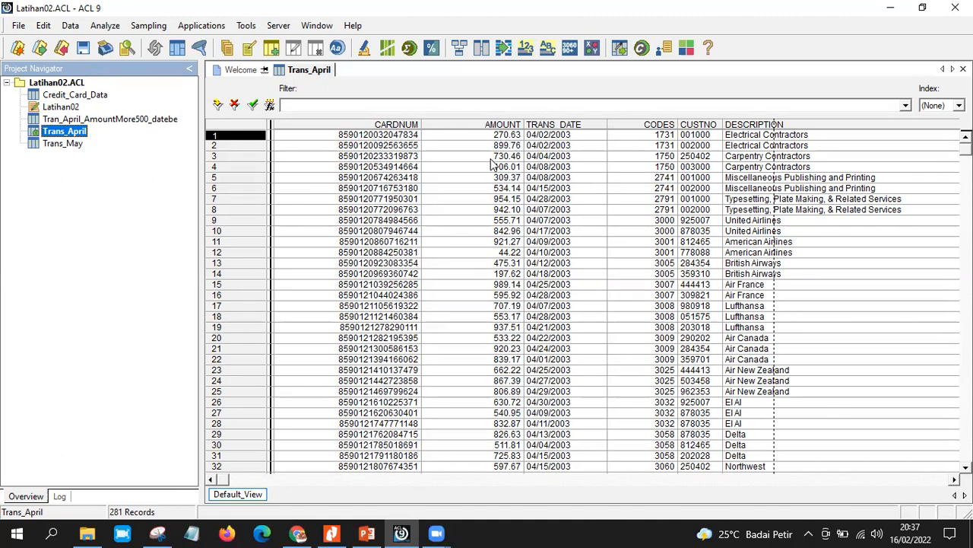
double_click(88, 97)
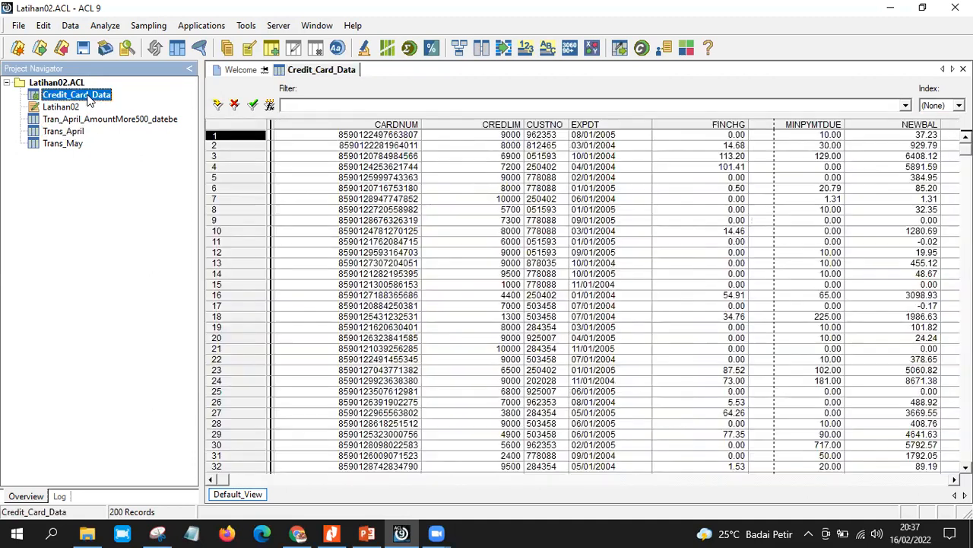
double_click(78, 133)
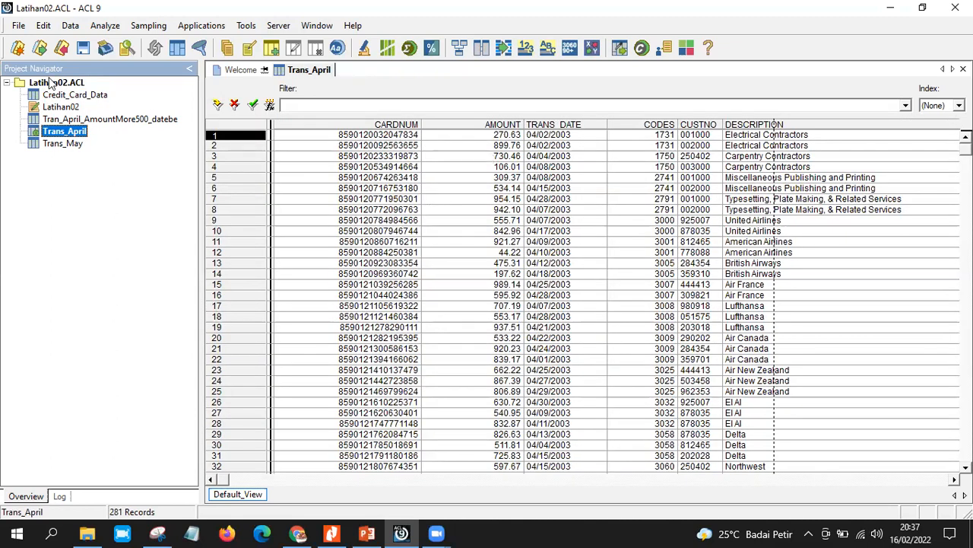
double_click(64, 95)
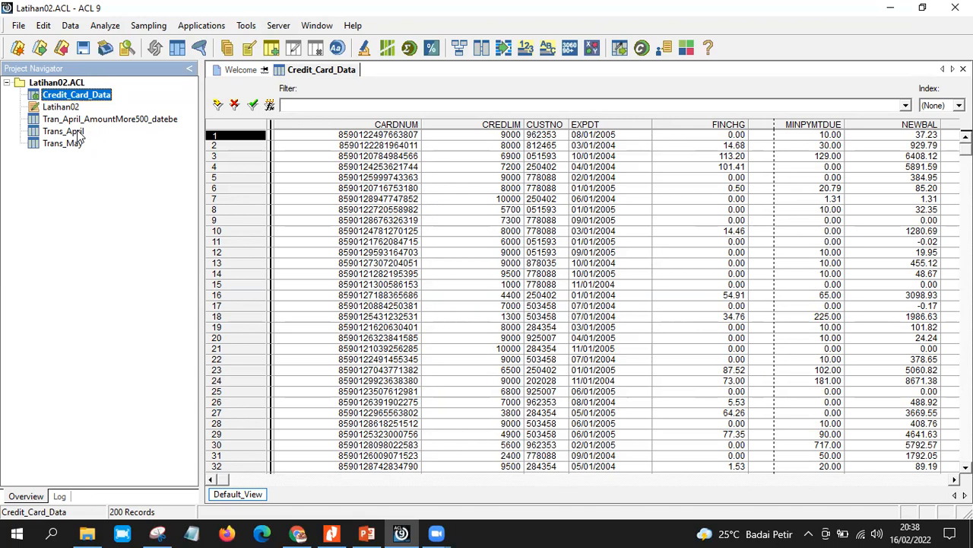
Step: Open the Trans_April table and narrow its CARDNUM column
double_click(79, 133)
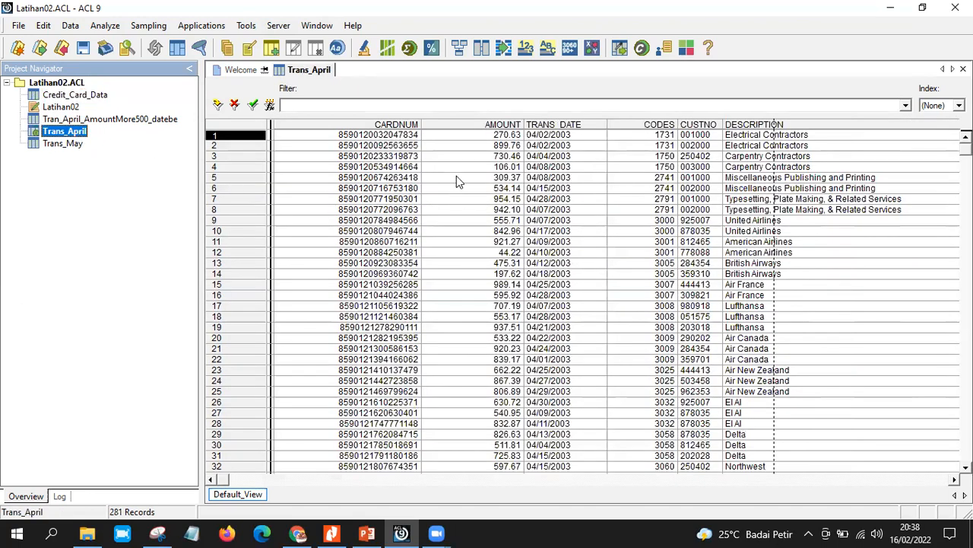
left_click_drag(420, 124, 384, 124)
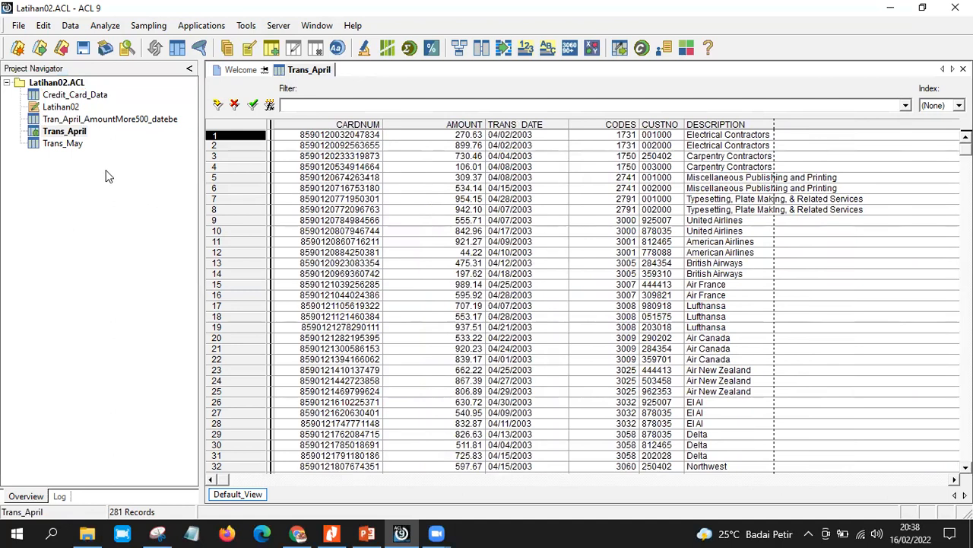
left_click(78, 134)
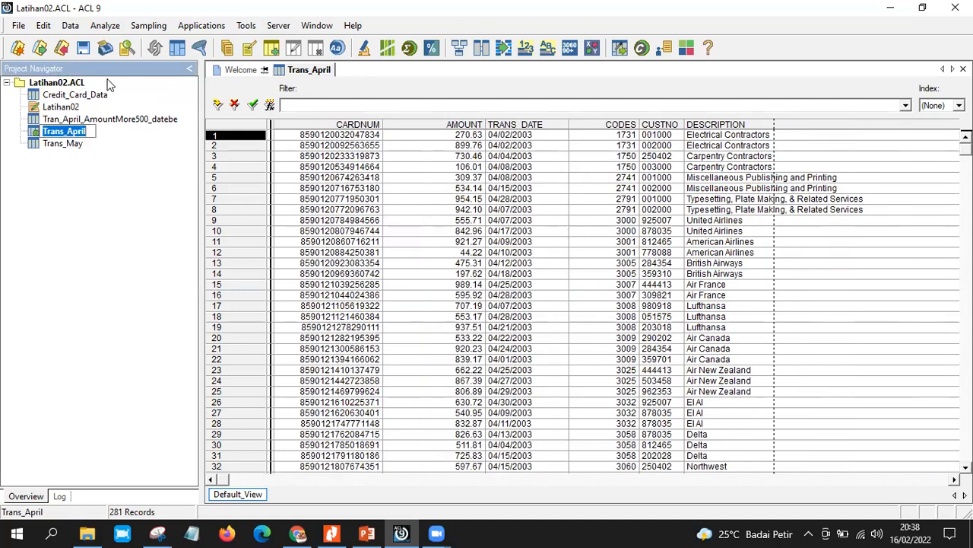
Step: Start a table join from Trans_April with Credit_Card_Data as the secondary table
left_click(67, 28)
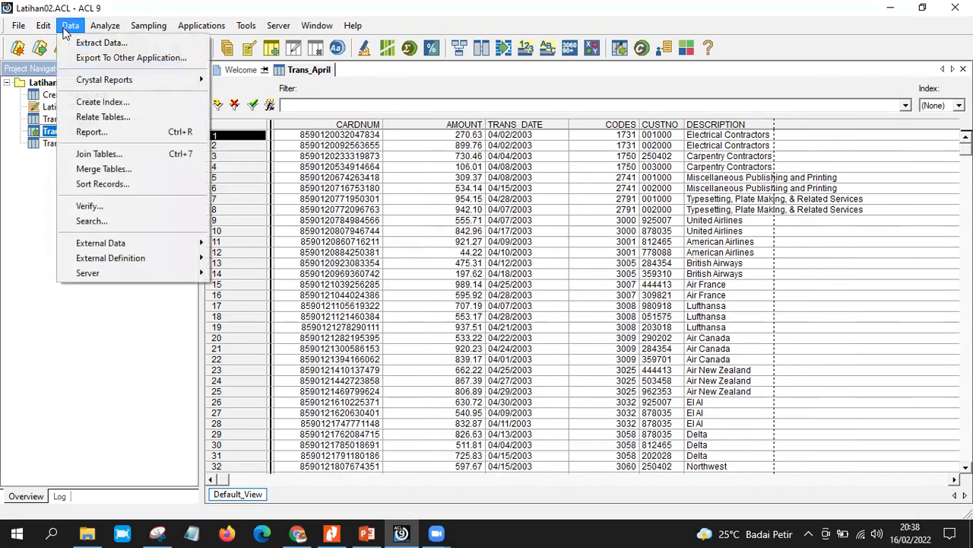
left_click(118, 159)
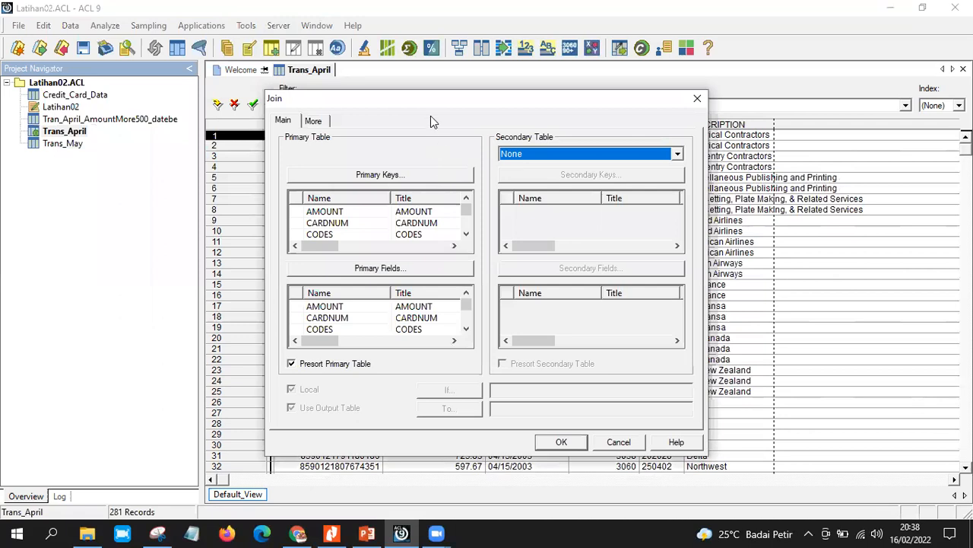
left_click_drag(445, 102, 456, 101)
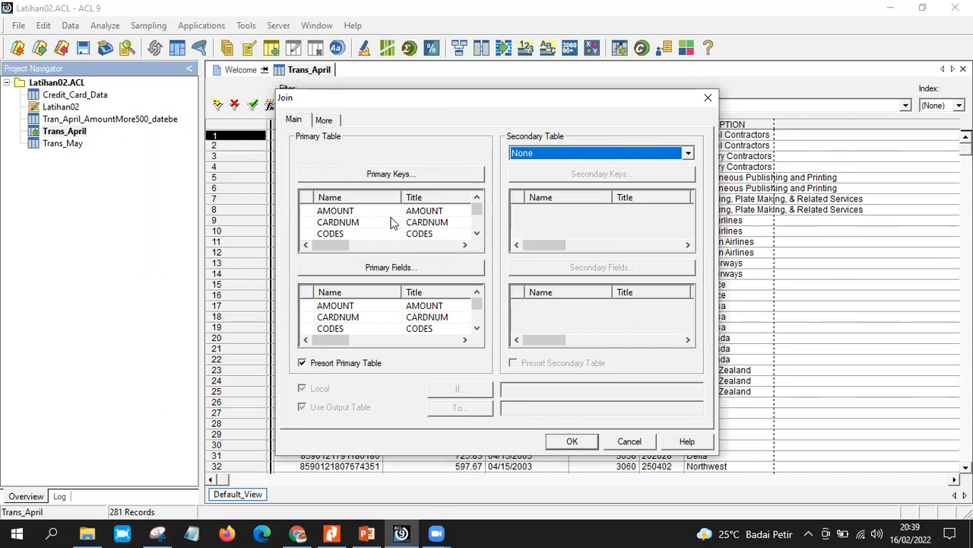
left_click(572, 155)
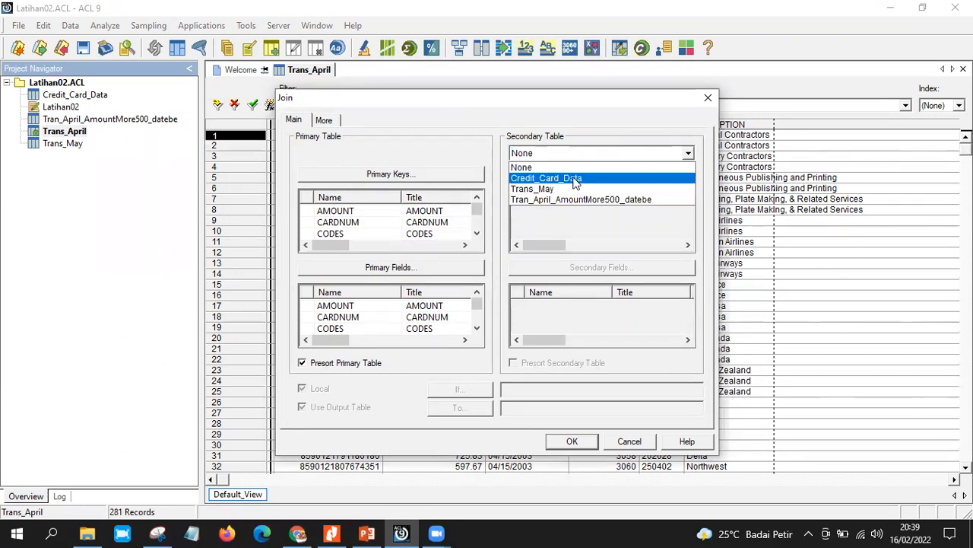
left_click(576, 180)
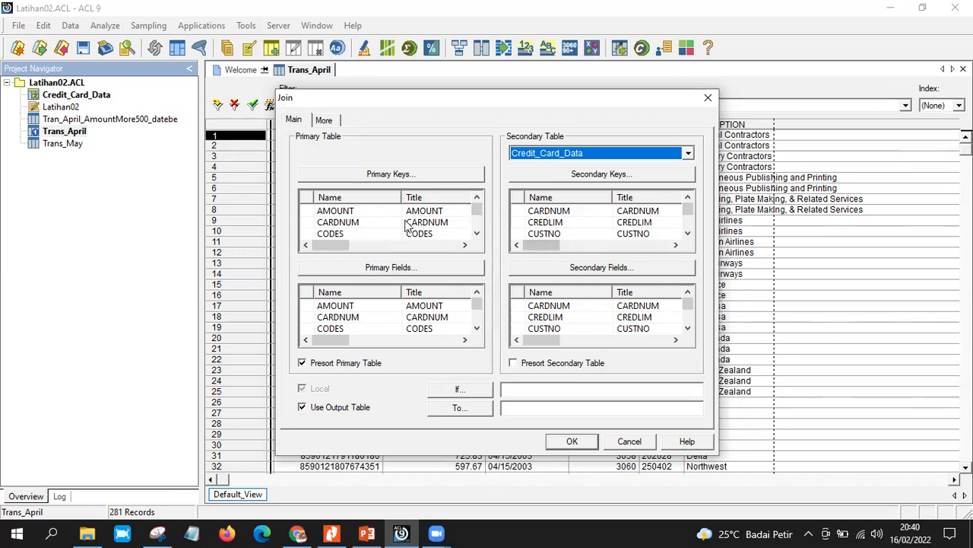
Step: Set CARDNUM as the join key for both the primary and the secondary table
left_click(365, 211)
left_click(365, 221)
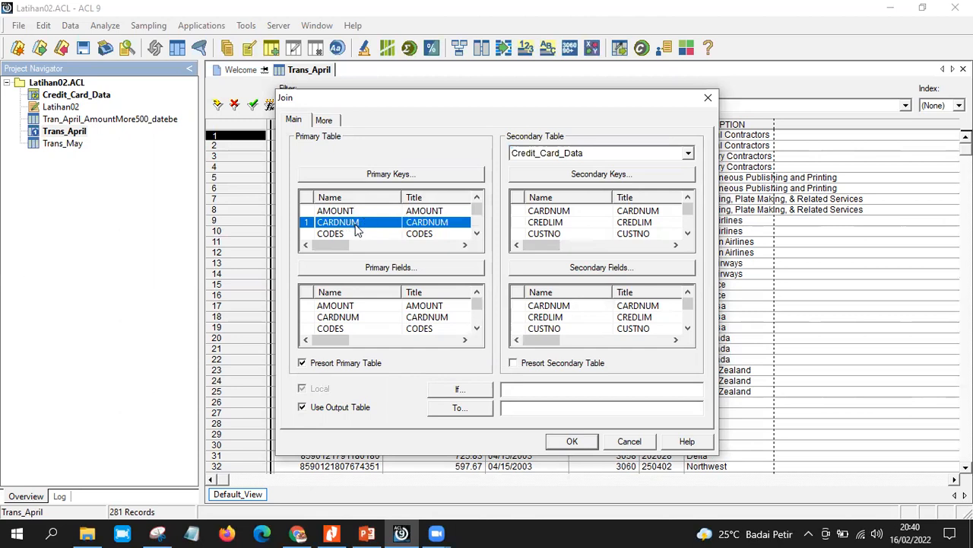
left_click(578, 215)
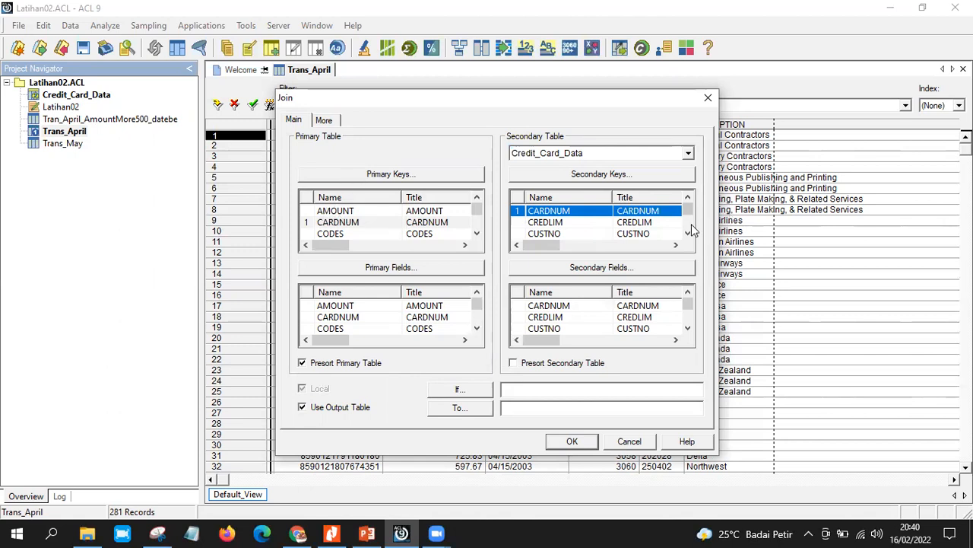
left_click(358, 224)
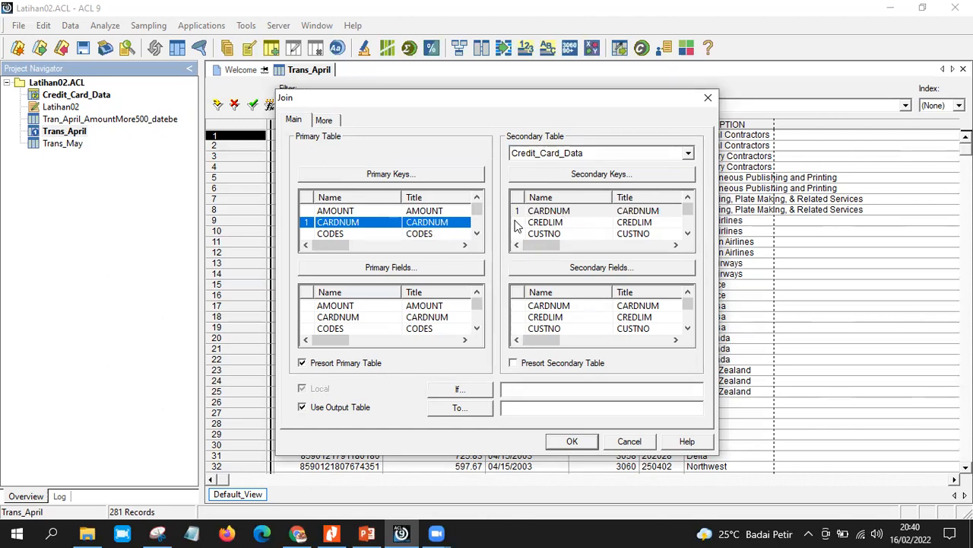
left_click(576, 213)
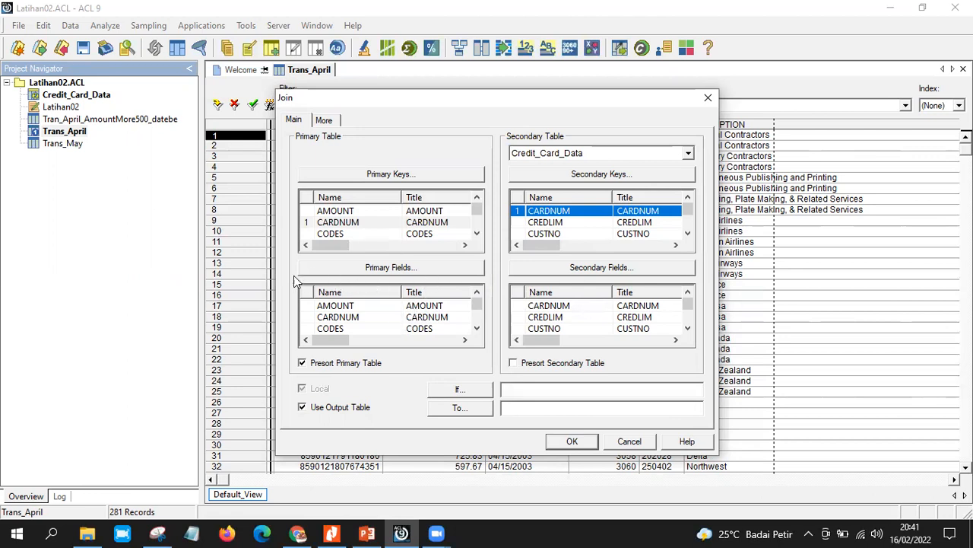
Step: Choose CARDNUM, TRANS_DATE and AMOUNT, in that order, as the primary fields of the join
left_click(379, 271)
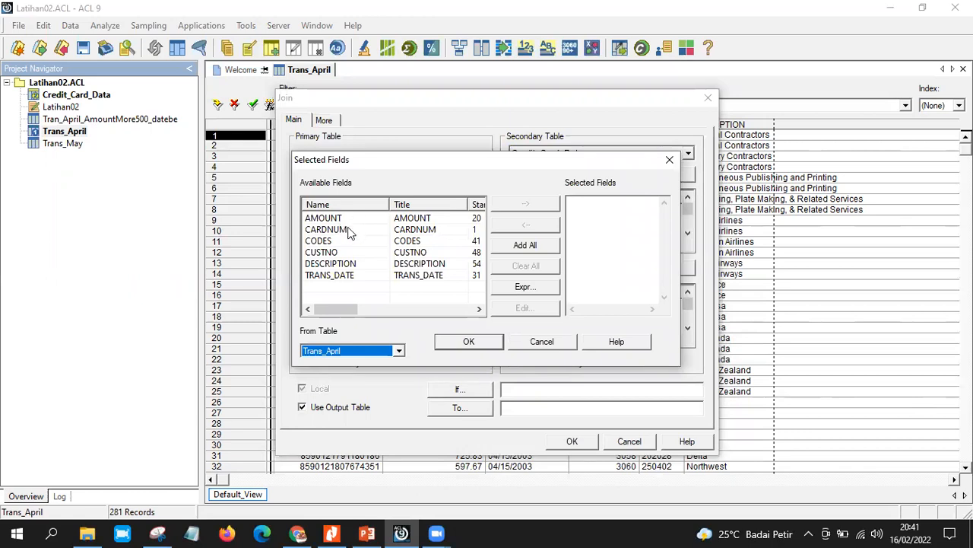
double_click(349, 231)
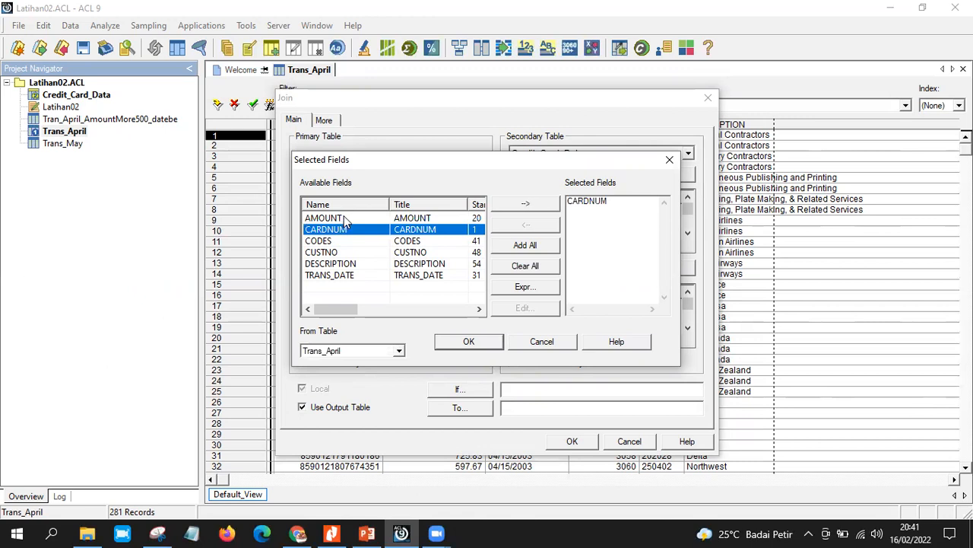
left_click(344, 218)
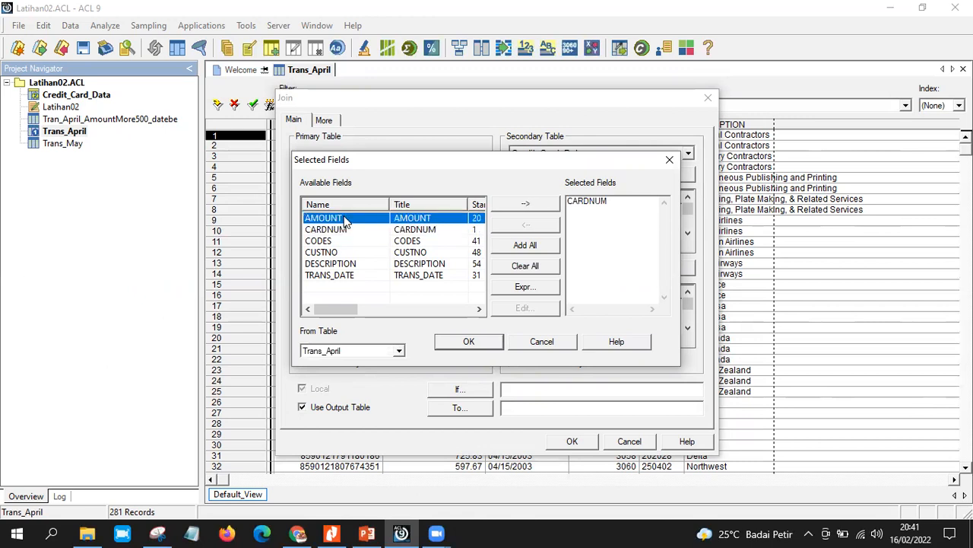
double_click(340, 276)
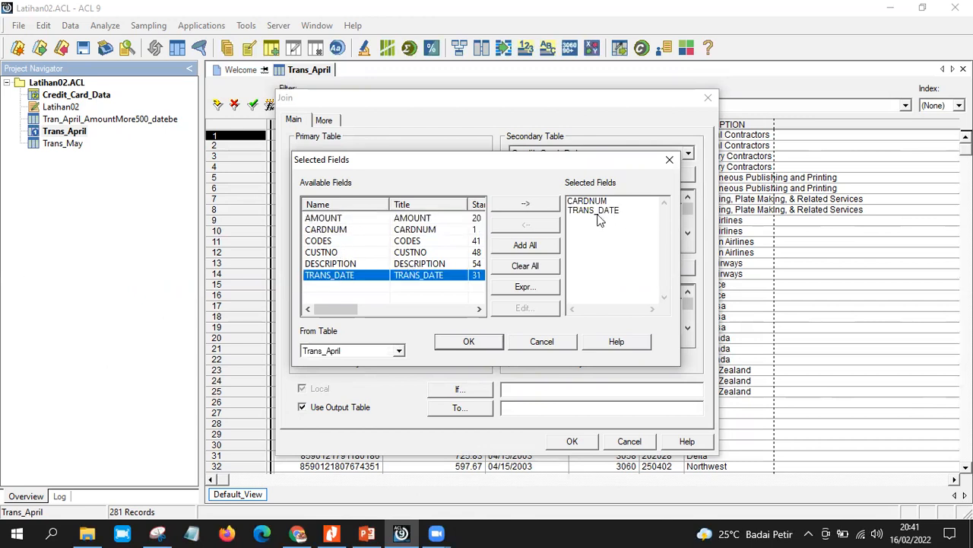
double_click(326, 218)
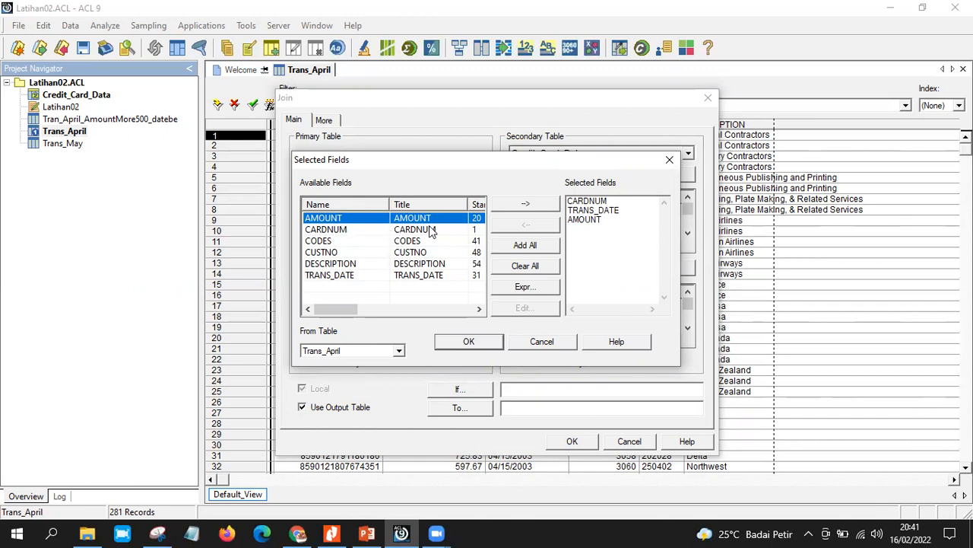
left_click(478, 341)
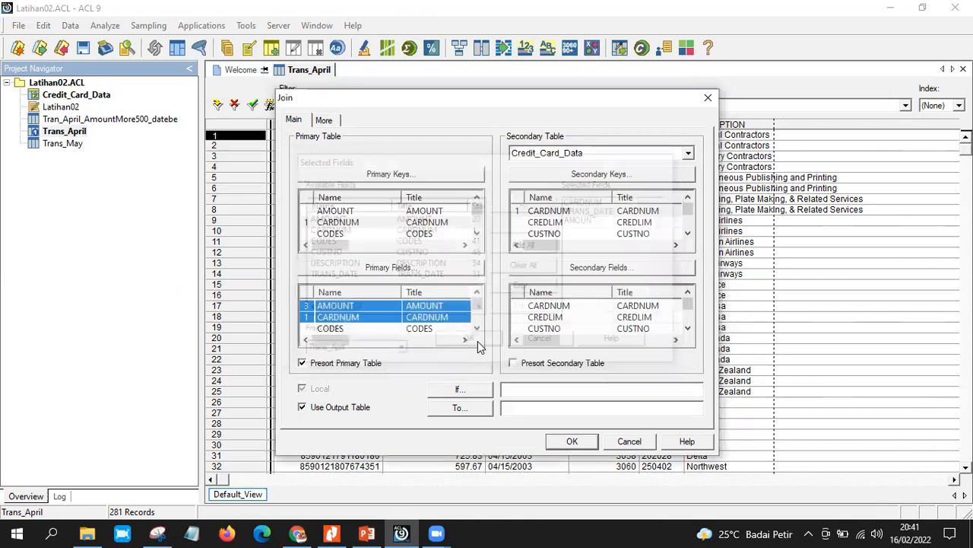
Step: Choose CUSTNO, EXPDT and CREDLIM, in that order, as the secondary fields, leaving out CARDNUM
left_click(575, 308)
left_click(575, 272)
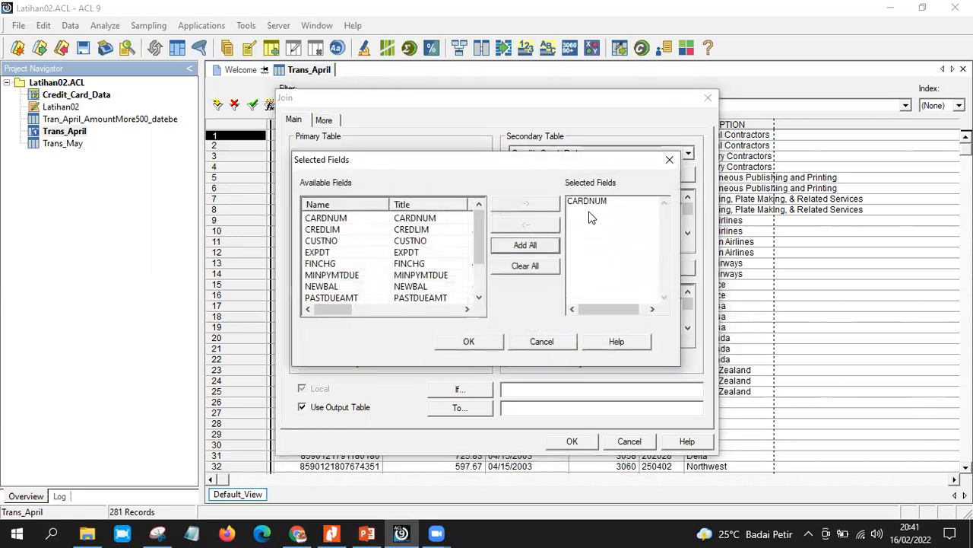
double_click(599, 204)
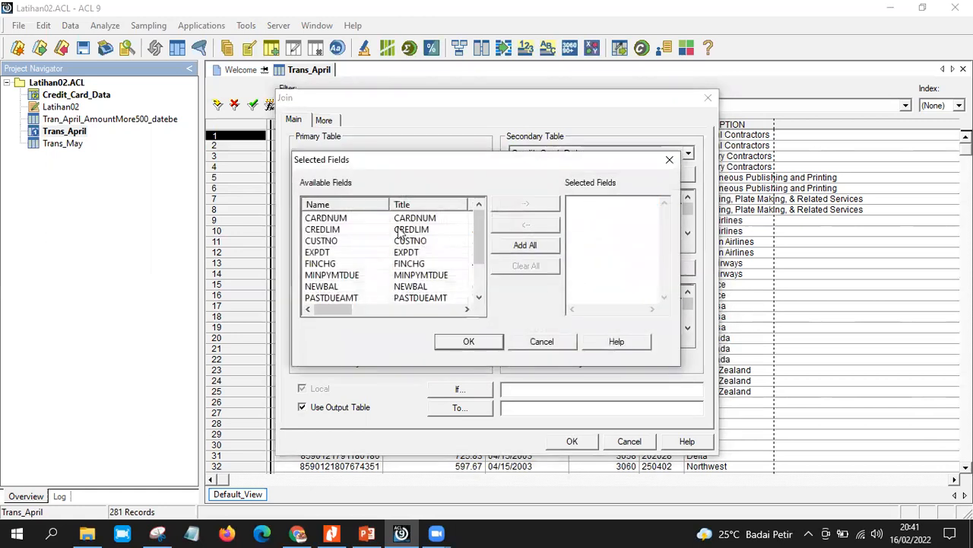
double_click(329, 241)
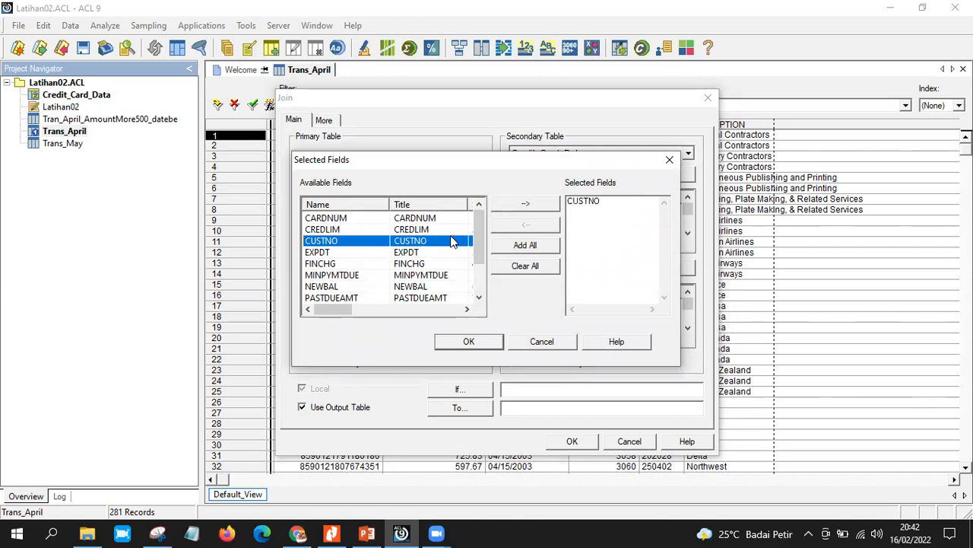
double_click(339, 253)
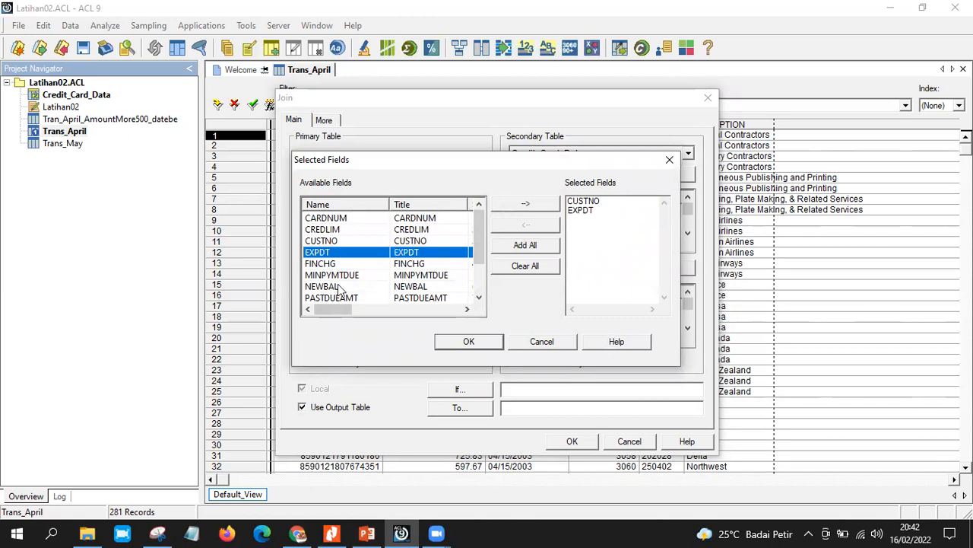
double_click(344, 231)
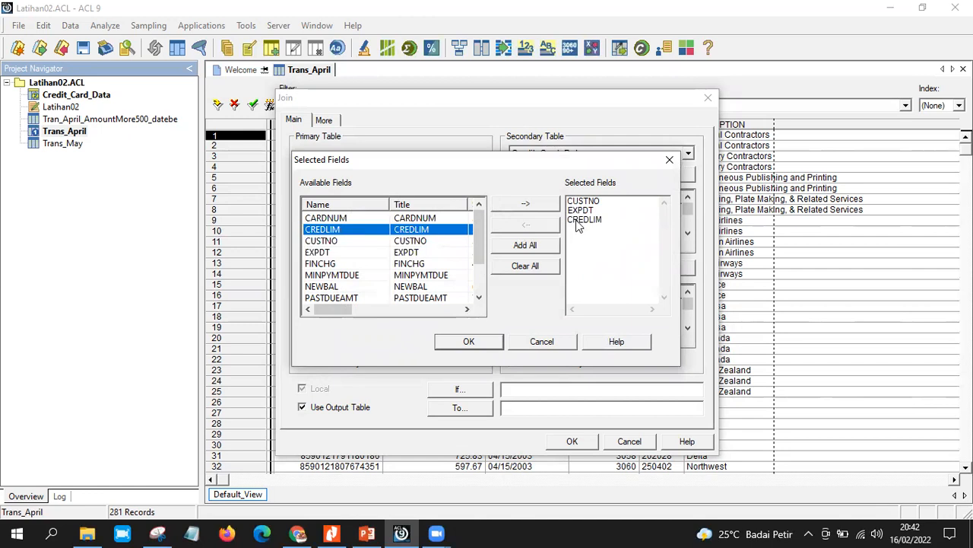
left_click(469, 341)
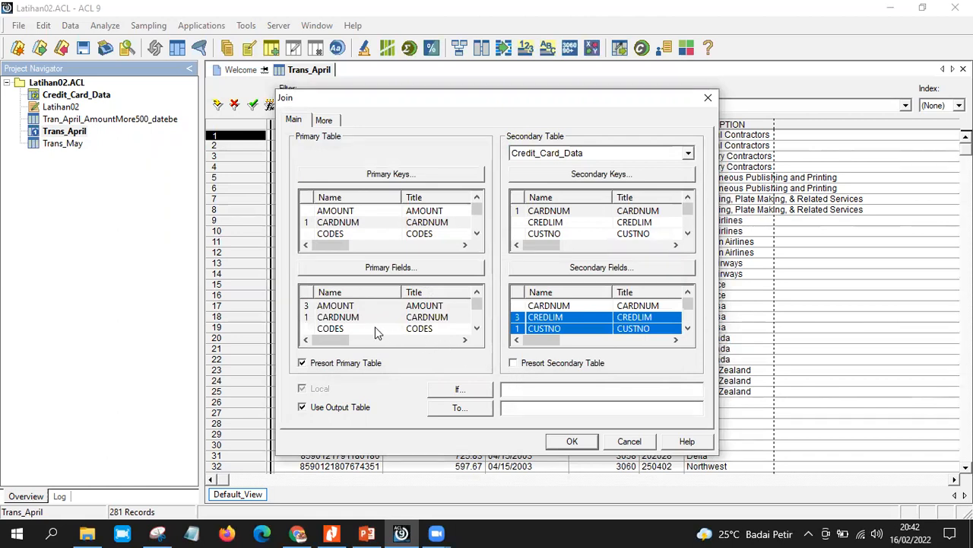
Step: Enable presorting of the secondary table and name the join's output table Trans_Aril_Lenka
left_click(513, 363)
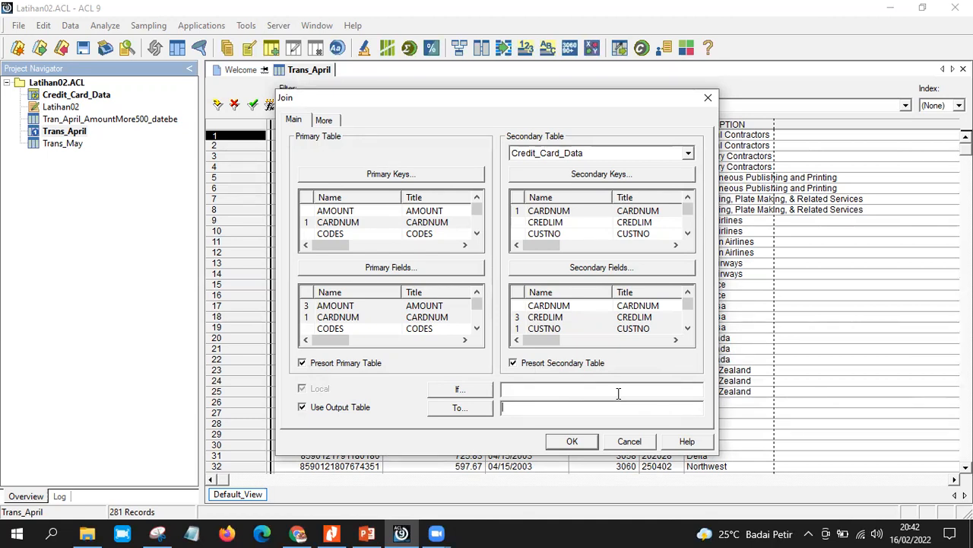
type("Trans_Aril_Lekanka")
key("Right")
key("shift+Right")
key("Right")
left_click(572, 445)
left_click(462, 391)
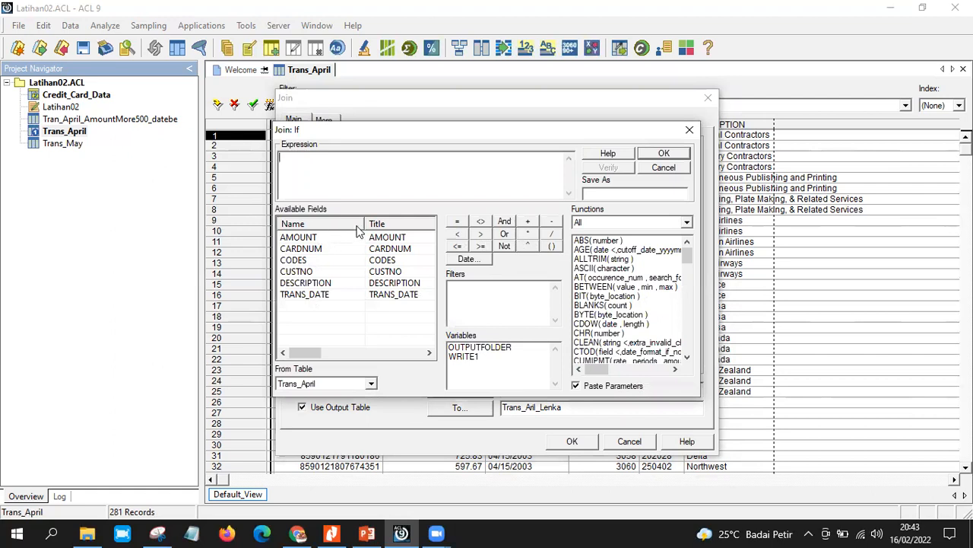
left_click(347, 240)
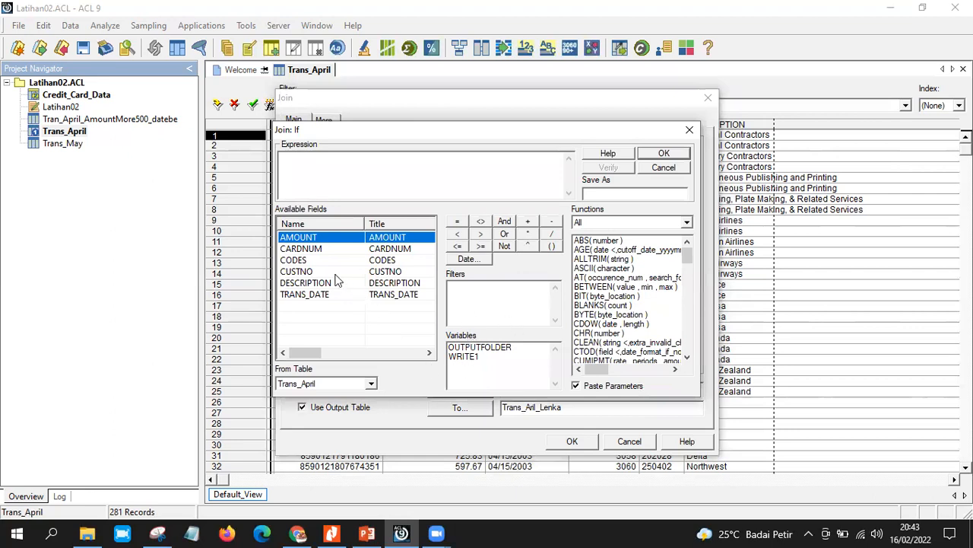
left_click(307, 164)
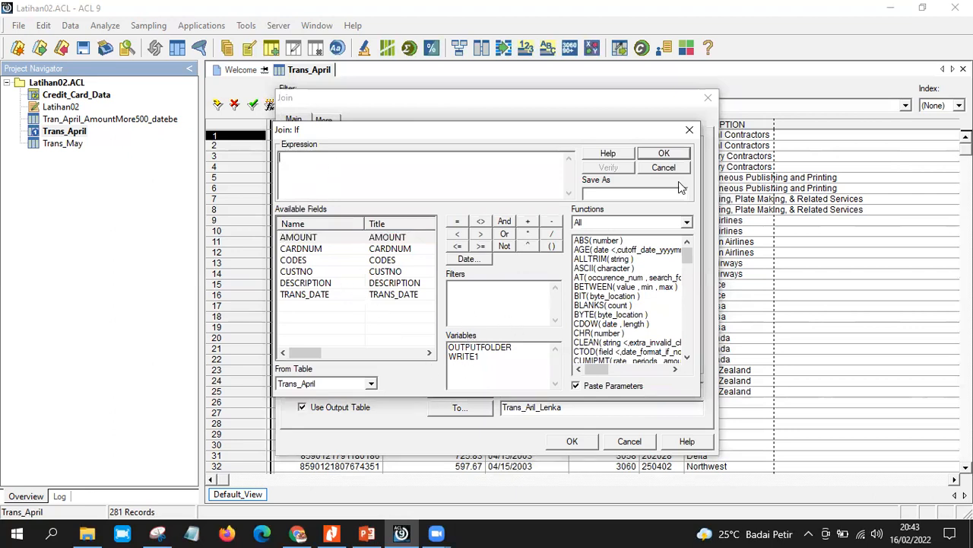
left_click(690, 130)
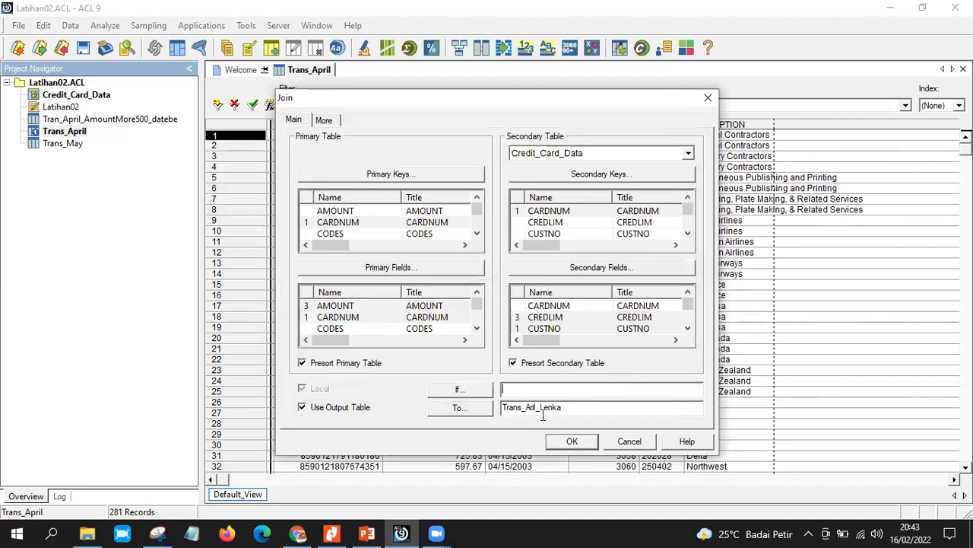
Step: Run the join without a filter condition, discard the changes to Trans_April, and select the Trans_Aril_Lenka output table
left_click(572, 443)
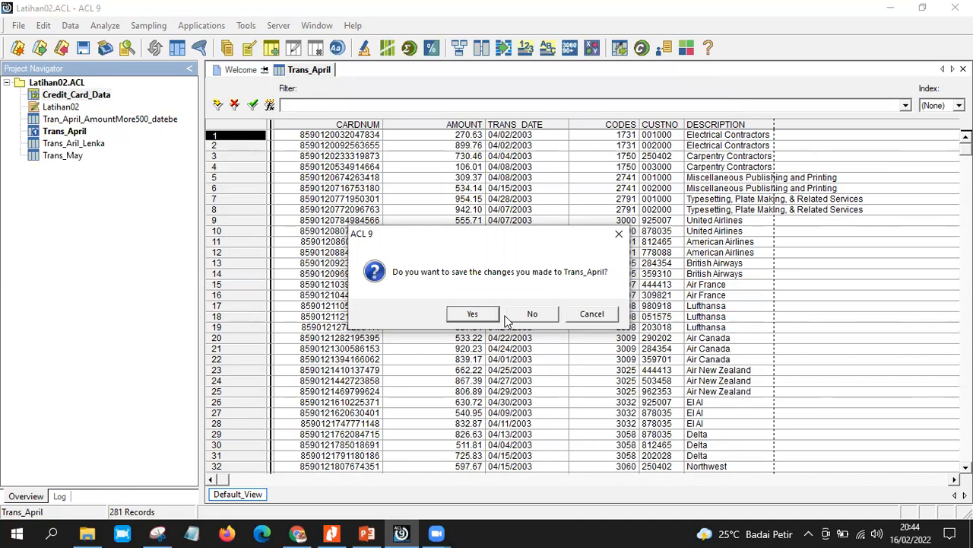
left_click(528, 317)
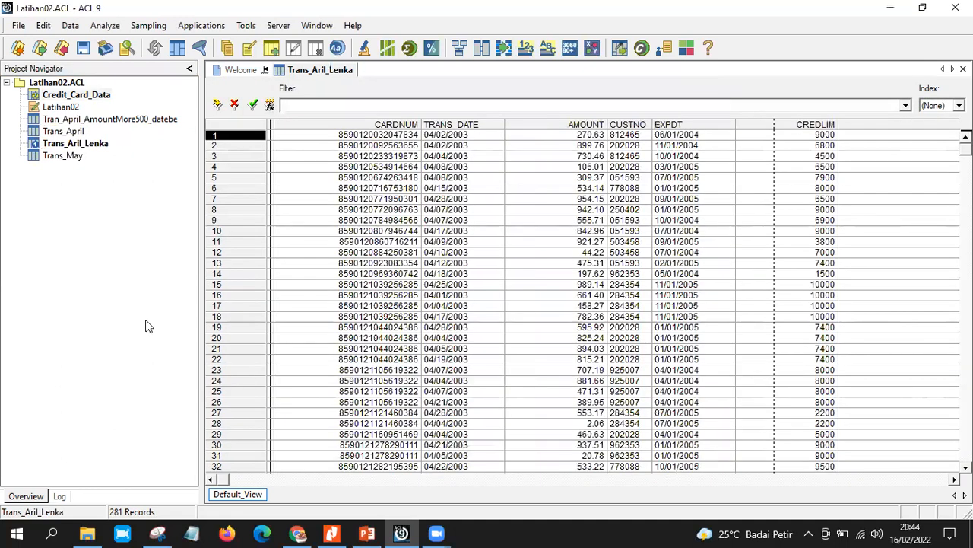
left_click(96, 146)
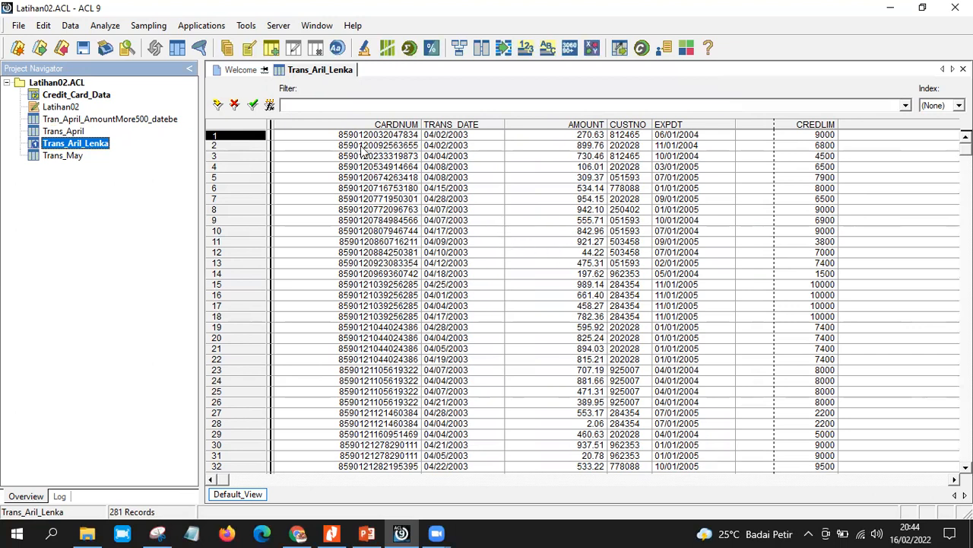
Step: Examine the CARDNUM, TRANS_DATE, AMOUNT, CUSTNO, EXPDT and CREDLIM columns of the joined table one after another
left_click(382, 127)
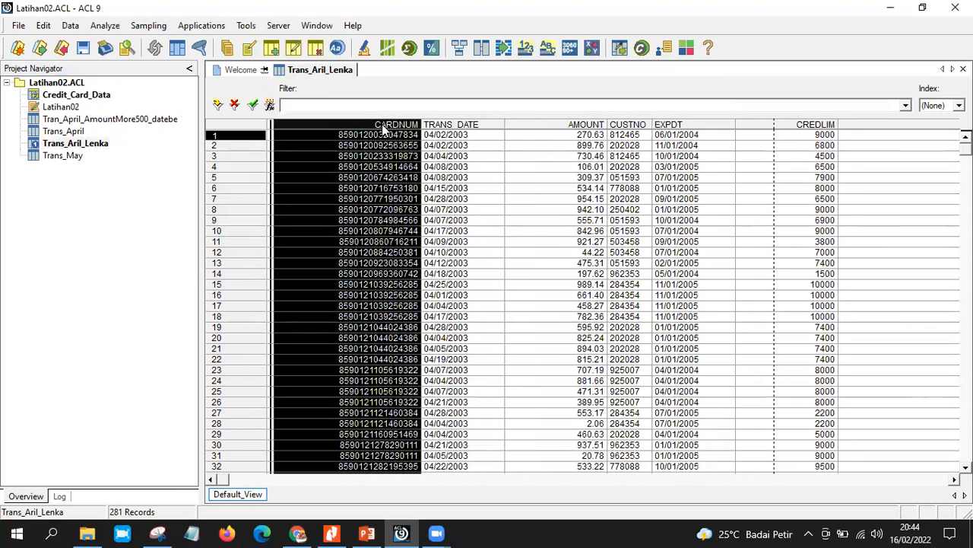
left_click(466, 124)
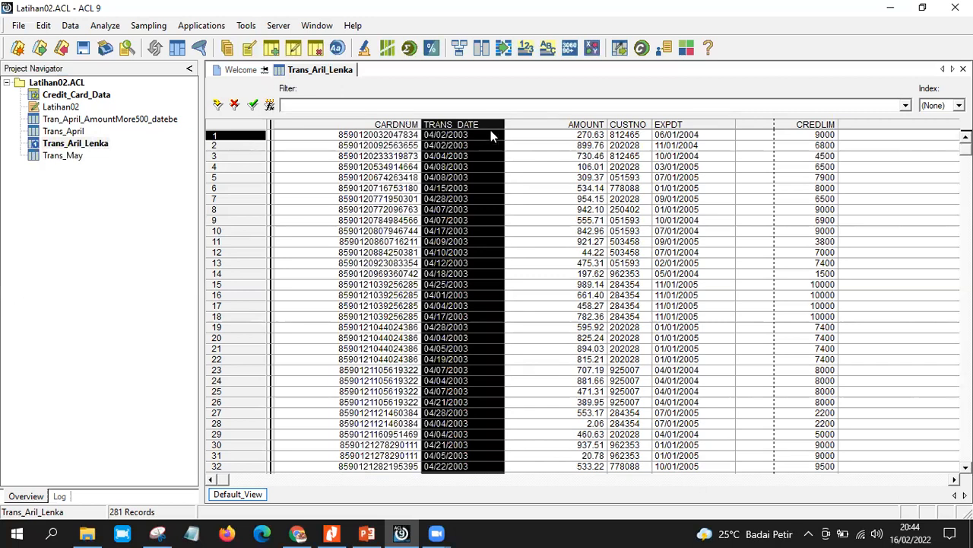
left_click(572, 128)
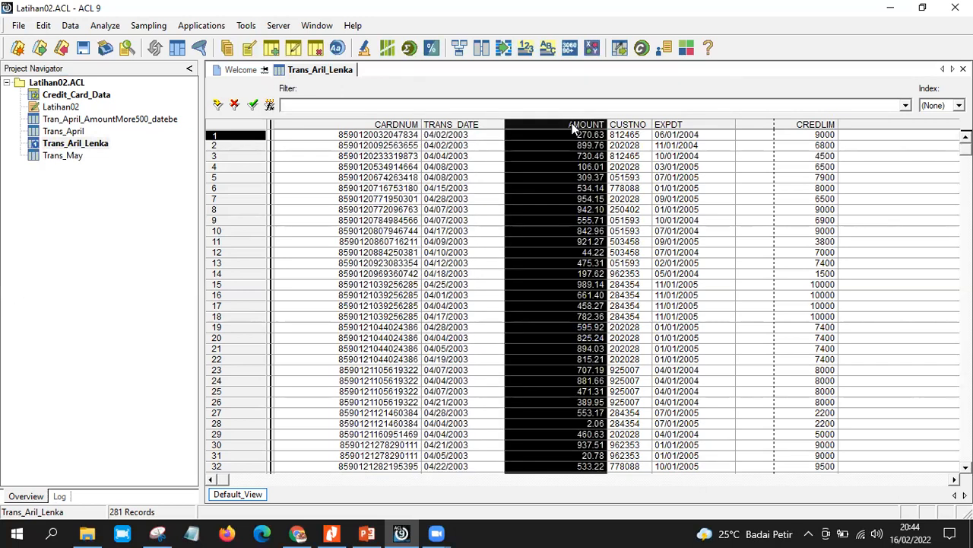
left_click(636, 126)
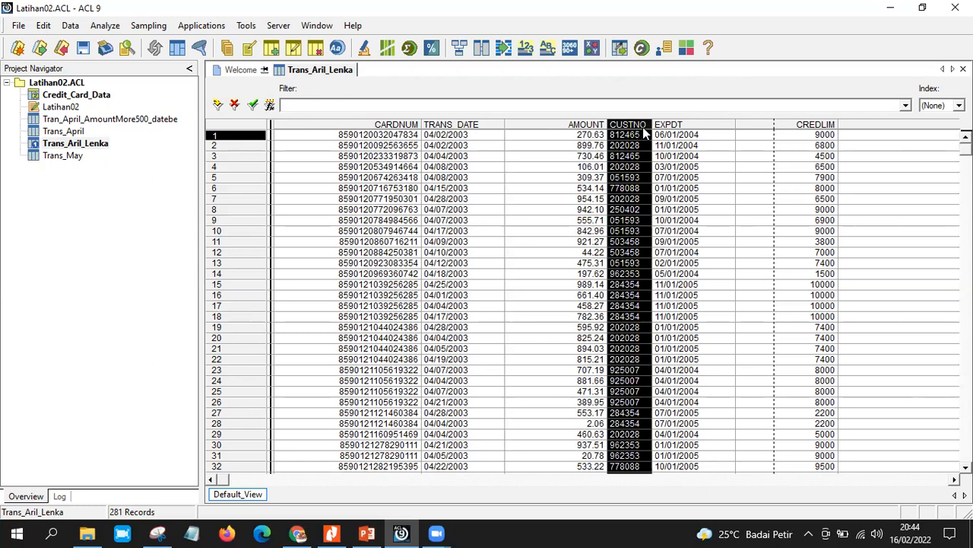
left_click(686, 126)
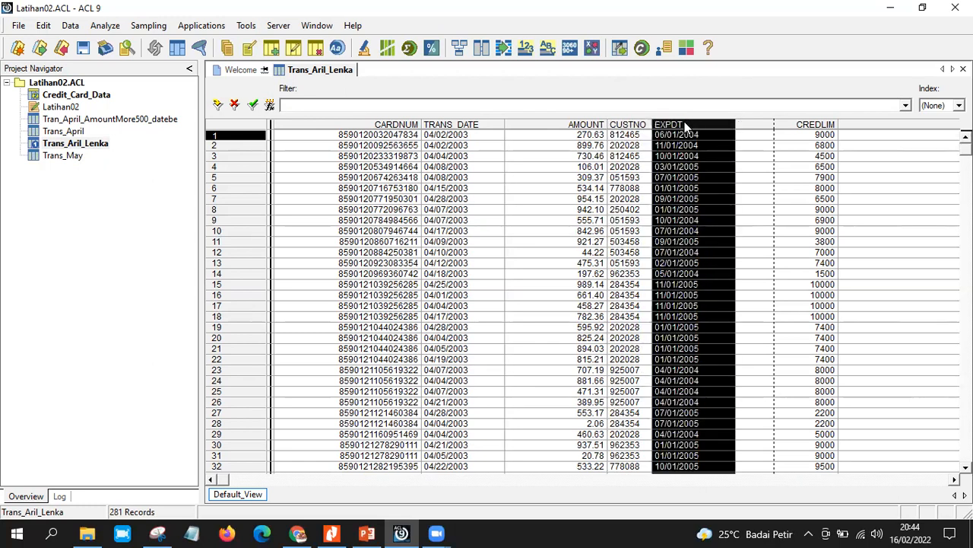
left_click(797, 127)
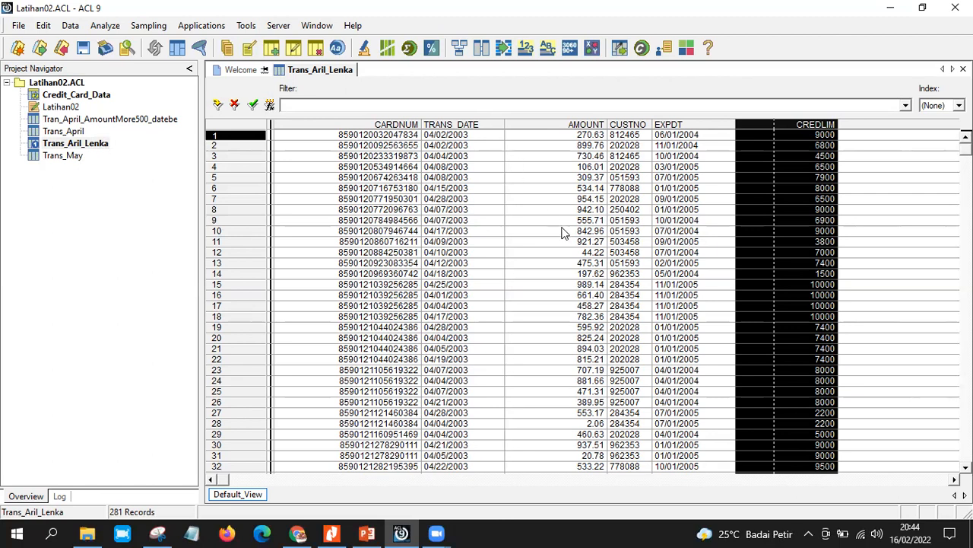
left_click(490, 221)
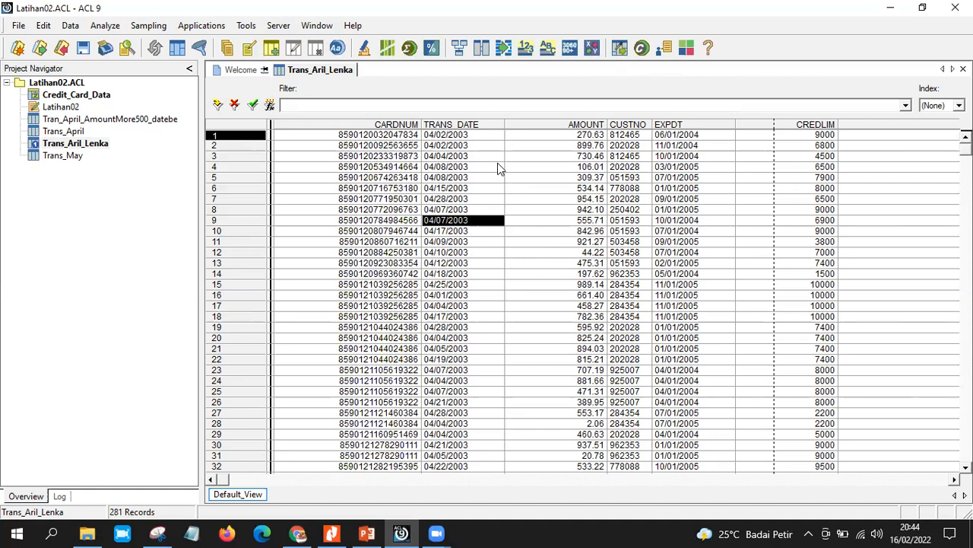
left_click(617, 69)
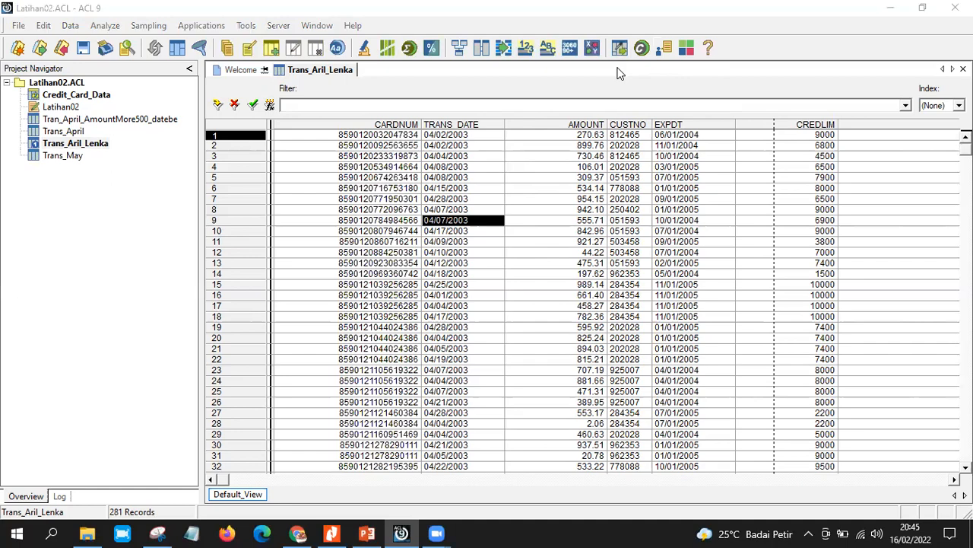